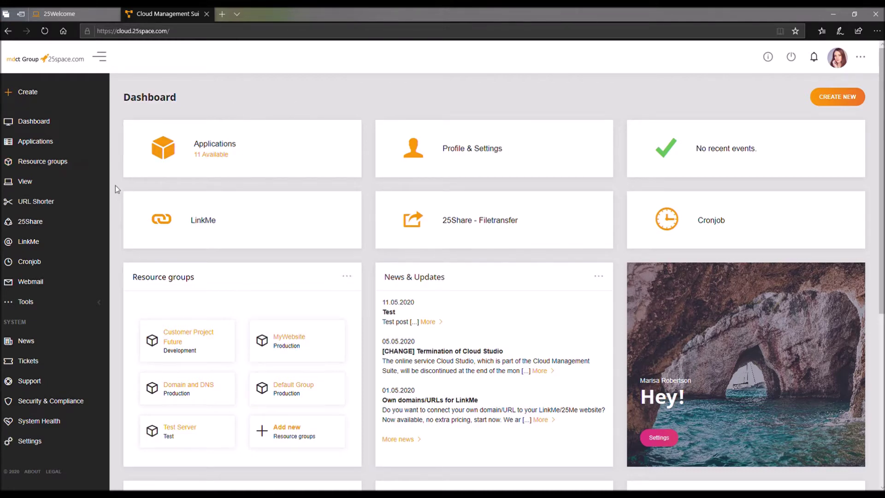
Step: Open the View section, inspect the personal Welcome View and its welcome start page, and return to the View overview
left_click(30, 184)
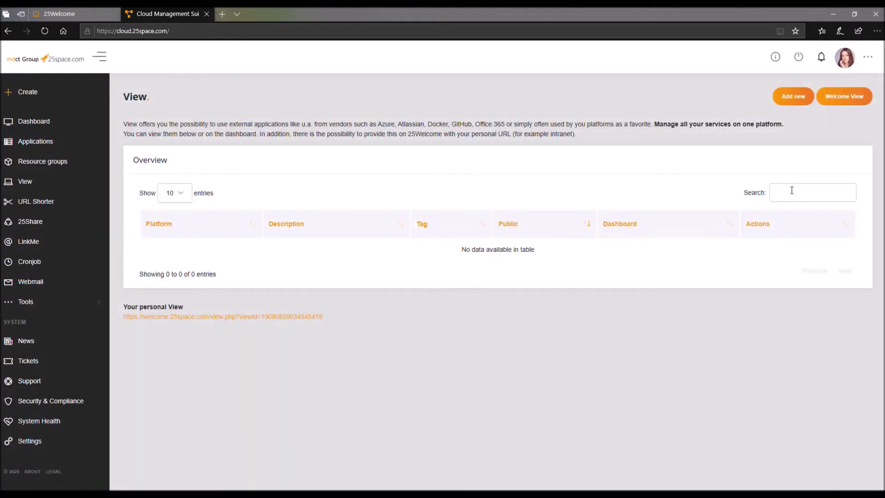
left_click(839, 102)
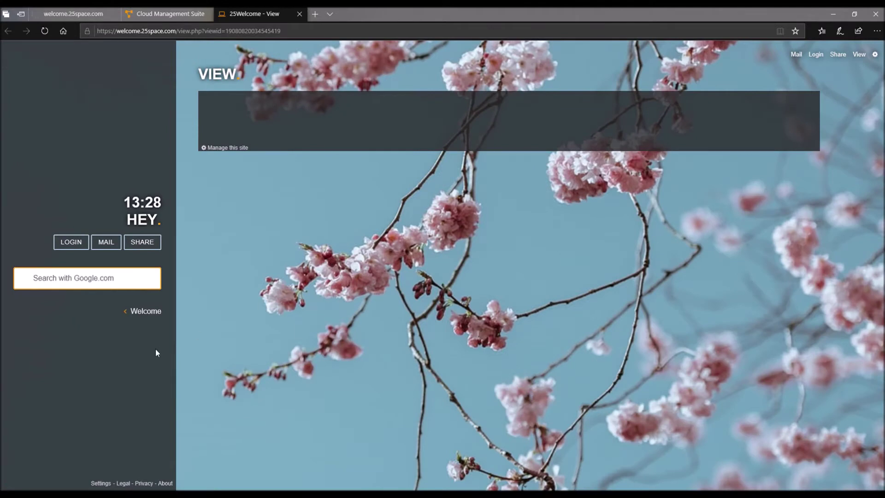
left_click(145, 312)
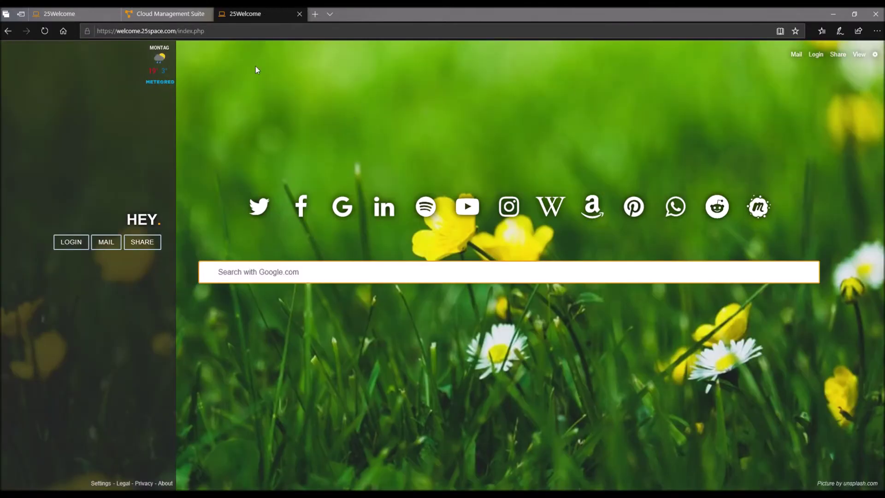
left_click(8, 31)
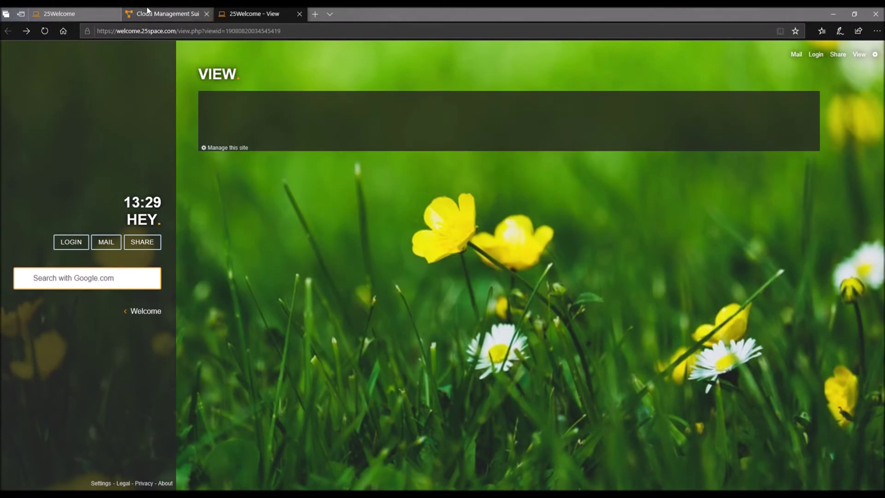
left_click(148, 10)
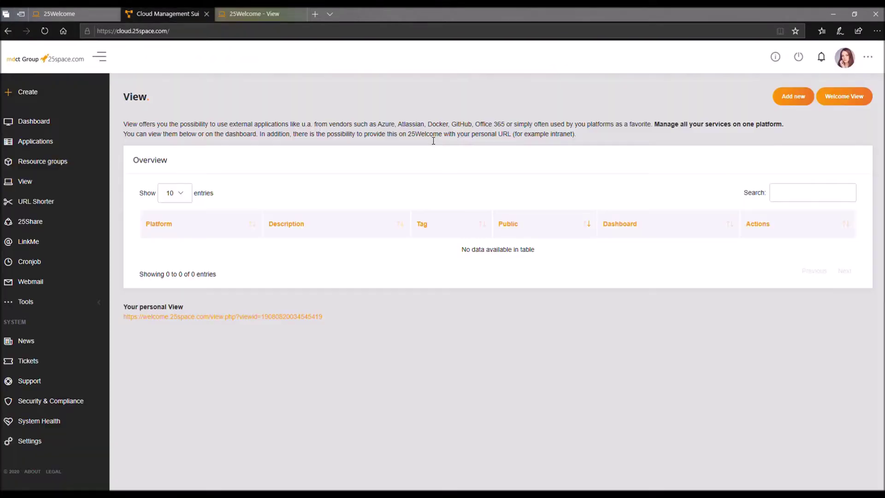
left_click(797, 105)
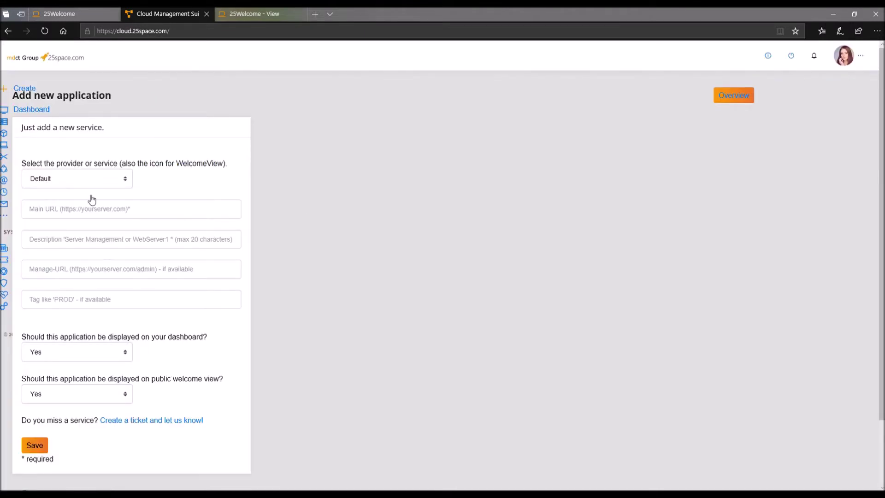
left_click(218, 180)
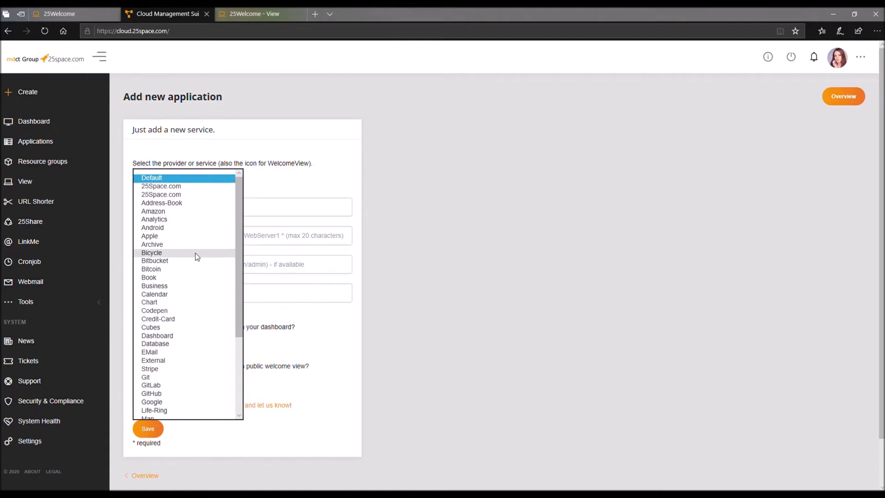
scroll(195, 254, "down", 3)
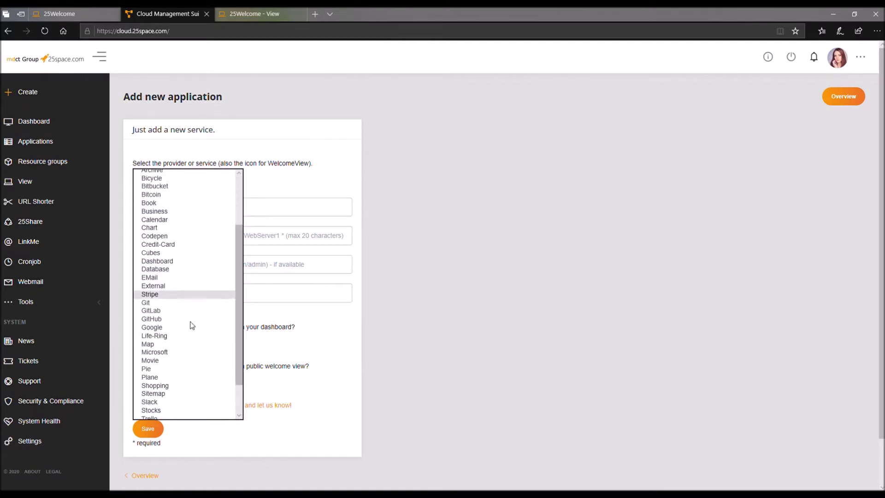
left_click(157, 402)
left_click(177, 209)
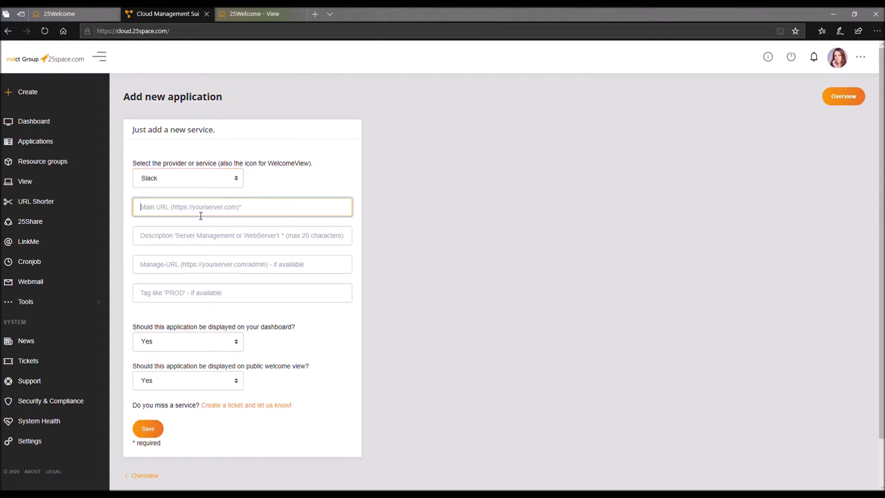
type("https://mycompany.slack.com")
key("Tab")
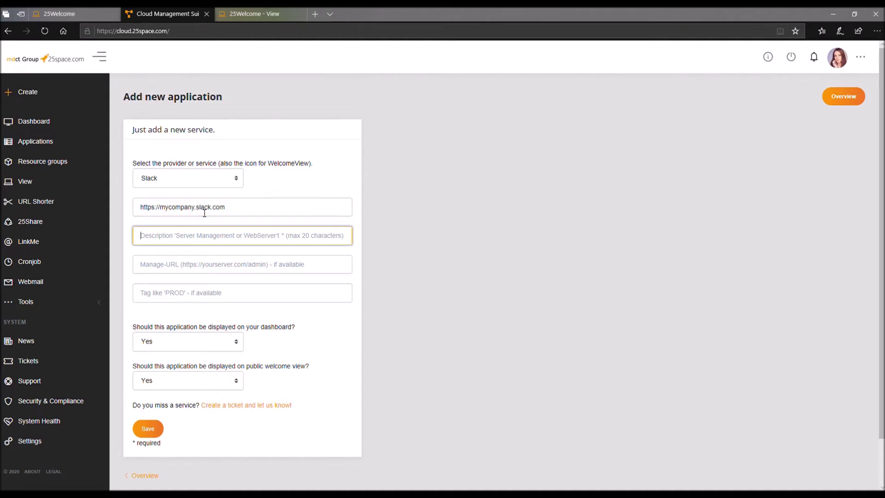
type("Slack")
key("Tab")
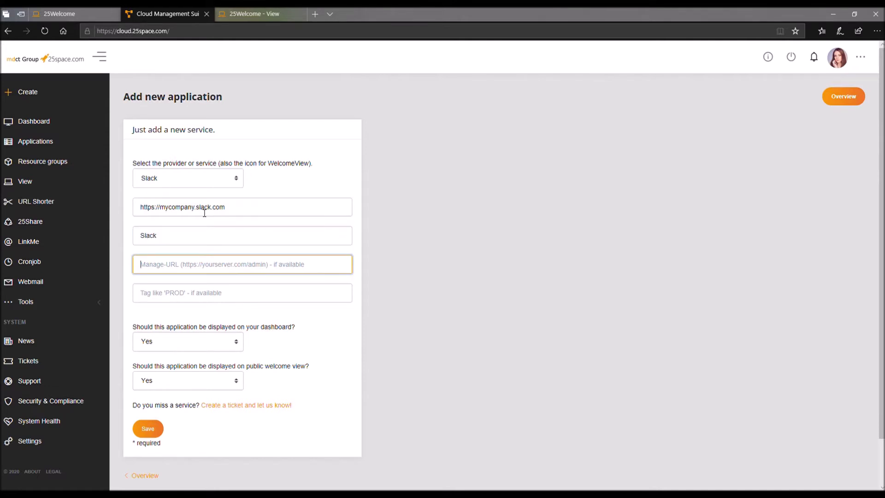
Step: Save the Slack application with dashboard display set to No, and check it on the public Welcome View
key("Tab")
scroll(420, 248, "down", 1)
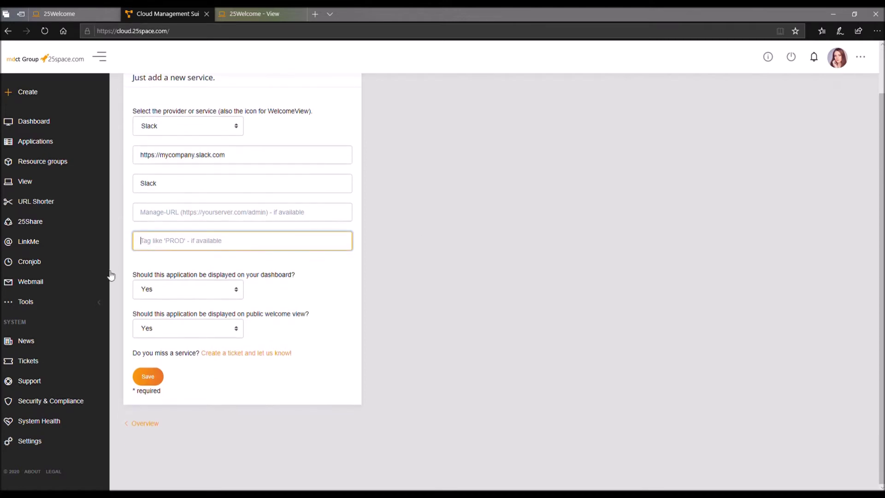
left_click(203, 296)
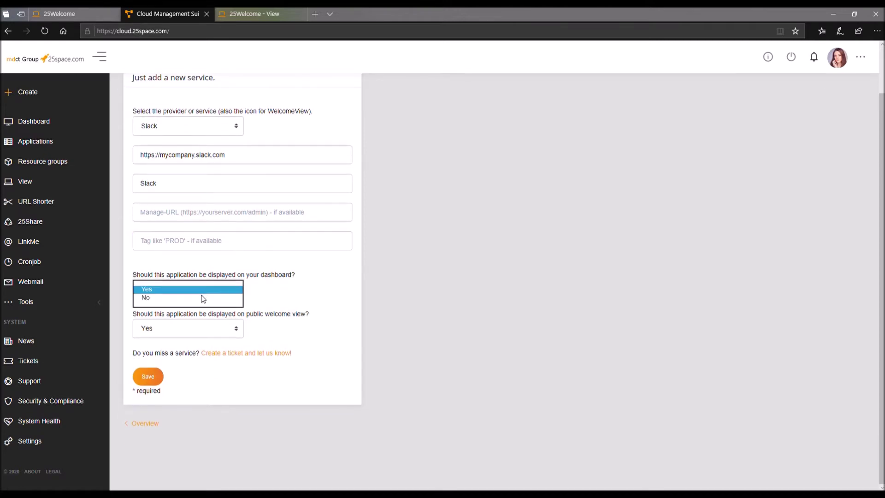
left_click(163, 300)
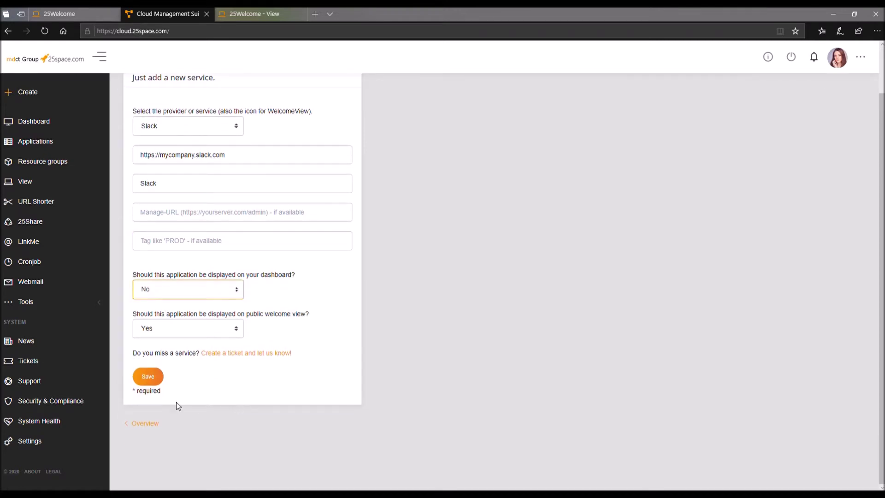
left_click(149, 376)
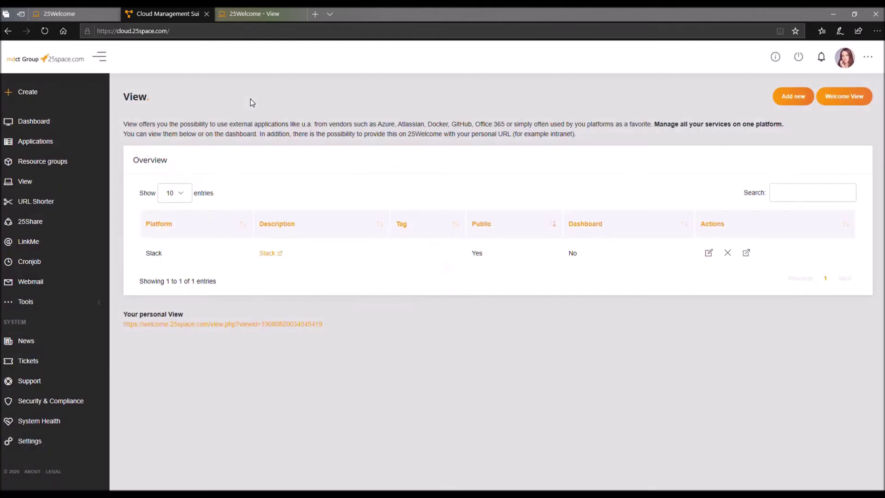
left_click(247, 12)
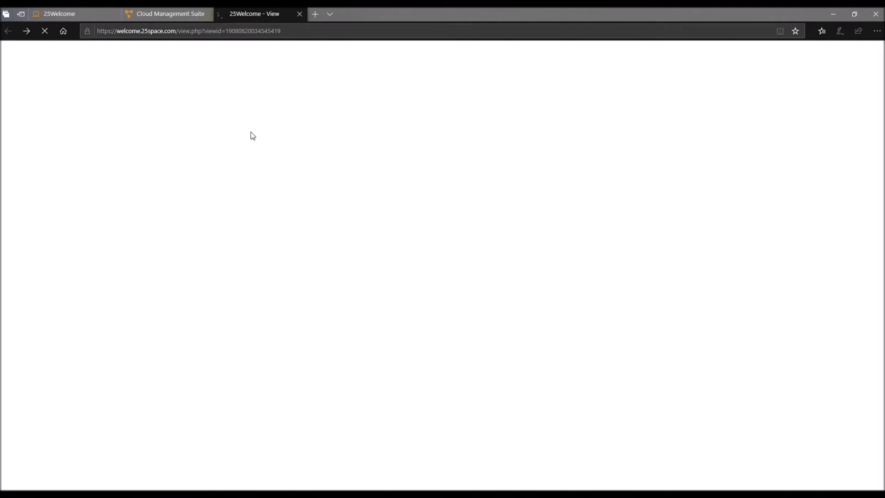
left_click(162, 6)
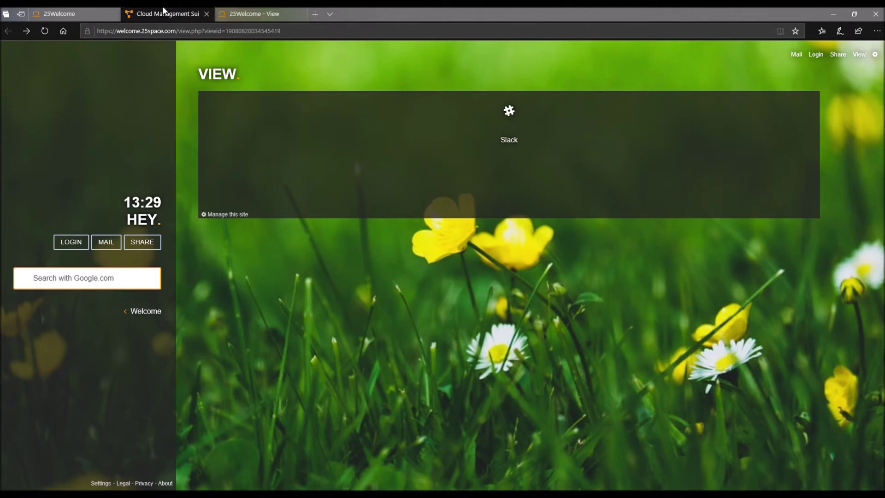
left_click(794, 98)
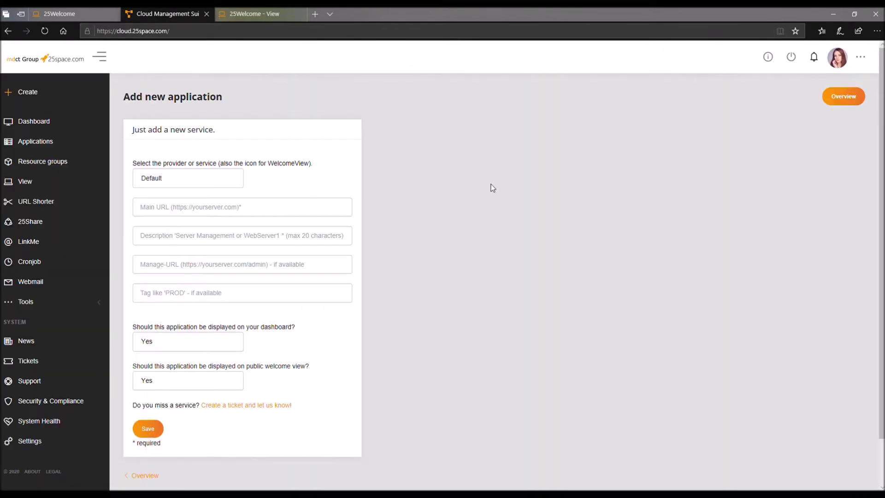
left_click(167, 181)
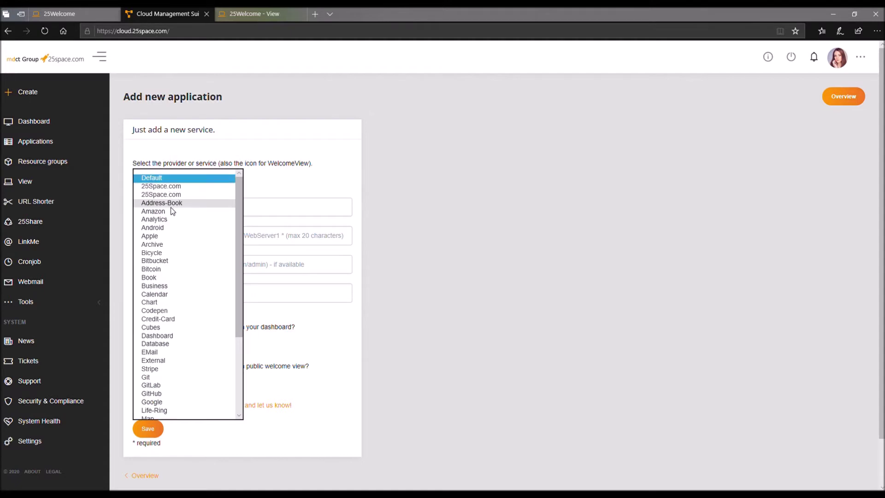
scroll(175, 230, "down", 1)
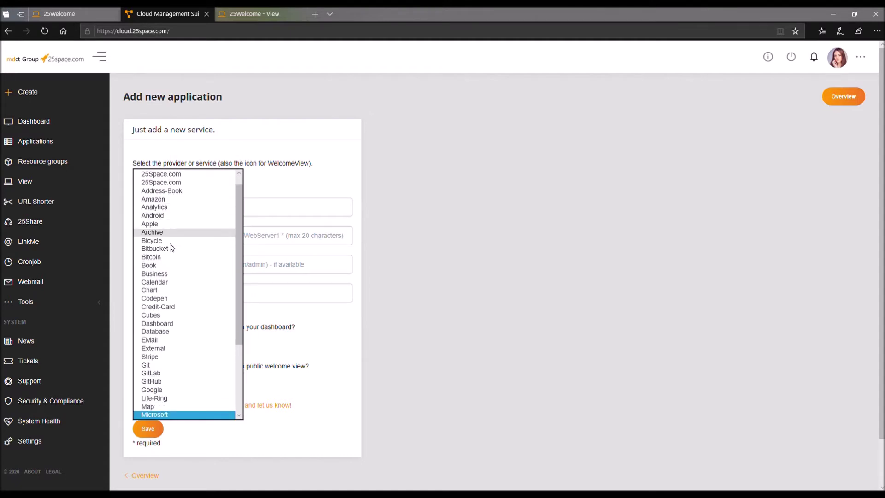
scroll(156, 418, "down", 1)
left_click(156, 415)
left_click(175, 206)
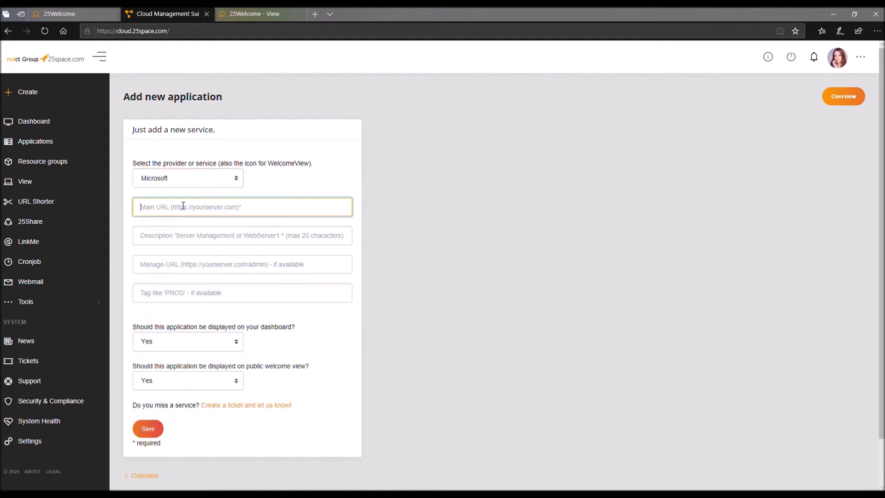
type("https://office.com")
key("Tab")
type("O")
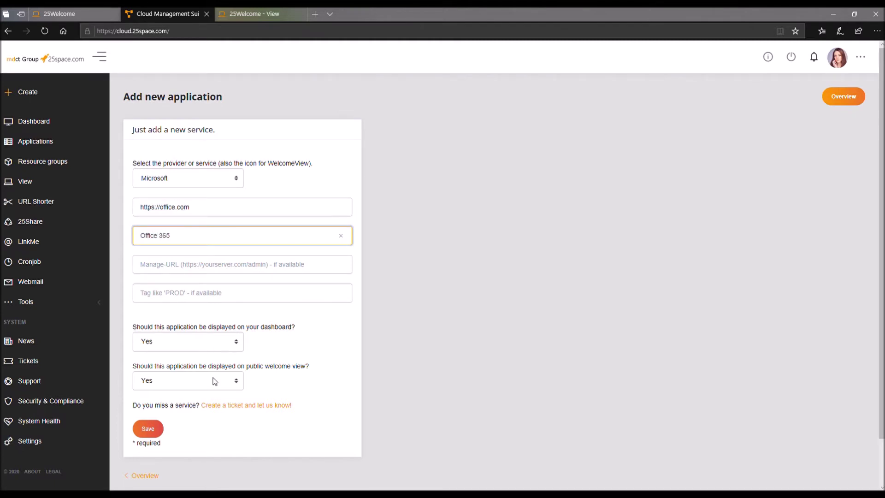
Step: Set the Office 365 application's dashboard display to No, save it and return to the View overview
left_click(214, 340)
left_click(168, 349)
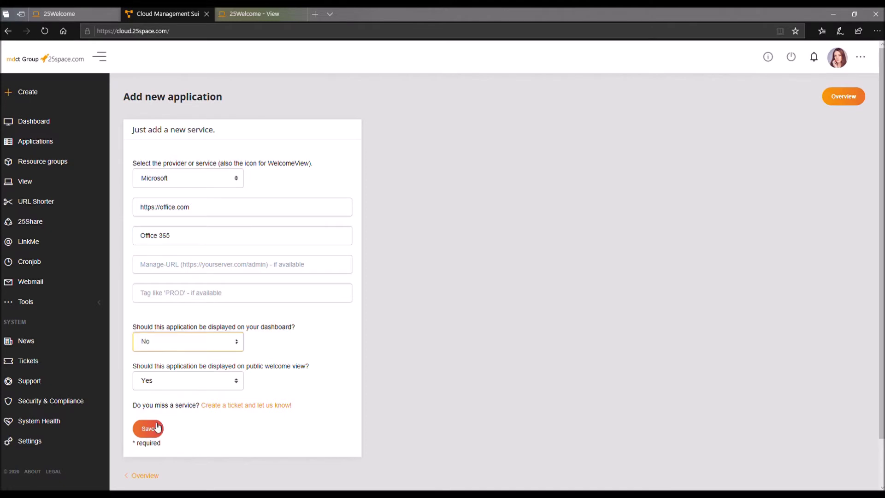
left_click(165, 434)
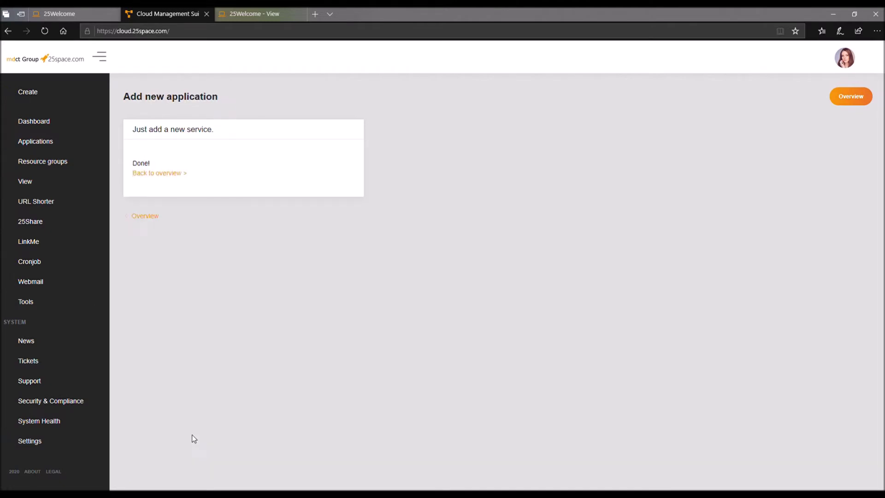
left_click(186, 178)
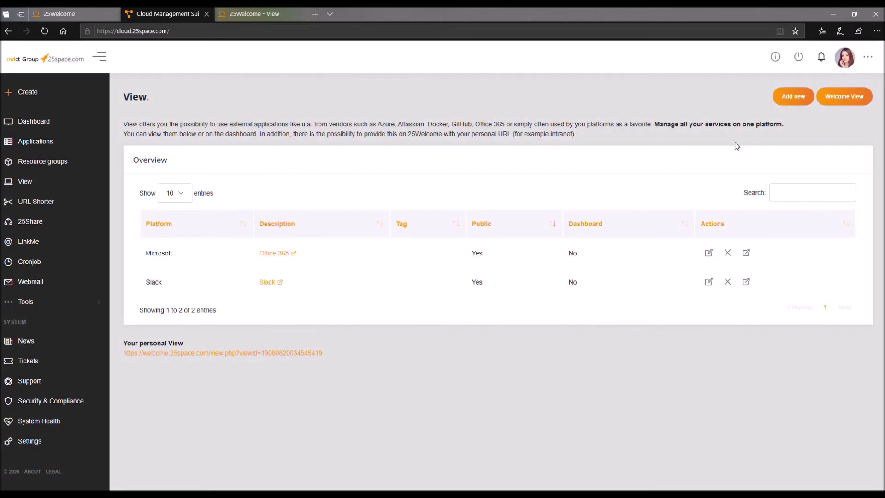
left_click(790, 106)
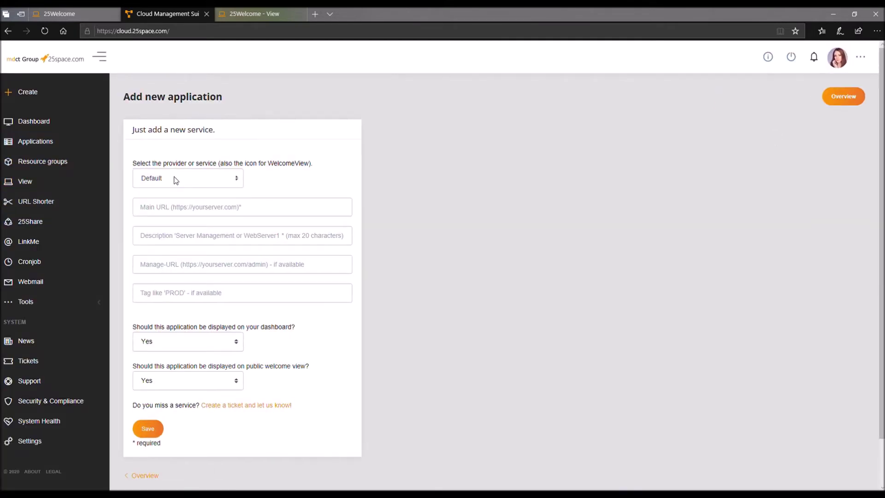
left_click(172, 178)
scroll(181, 251, "down", 4)
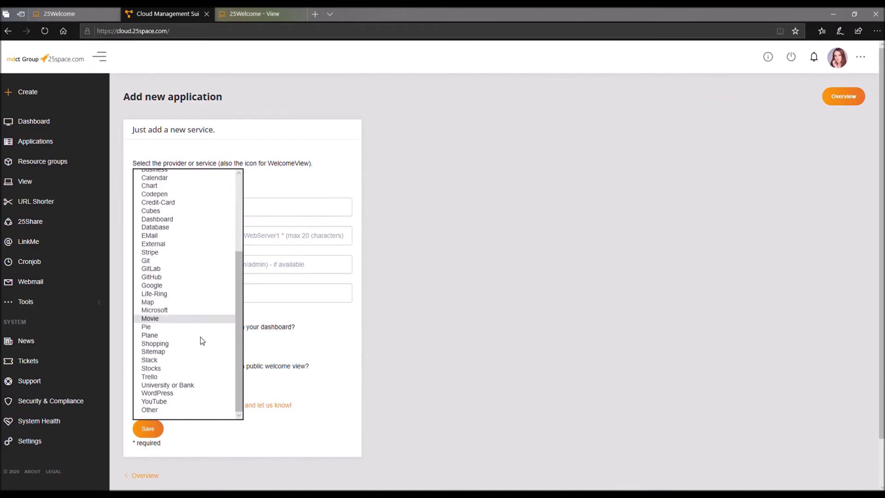
left_click(158, 410)
left_click(182, 207)
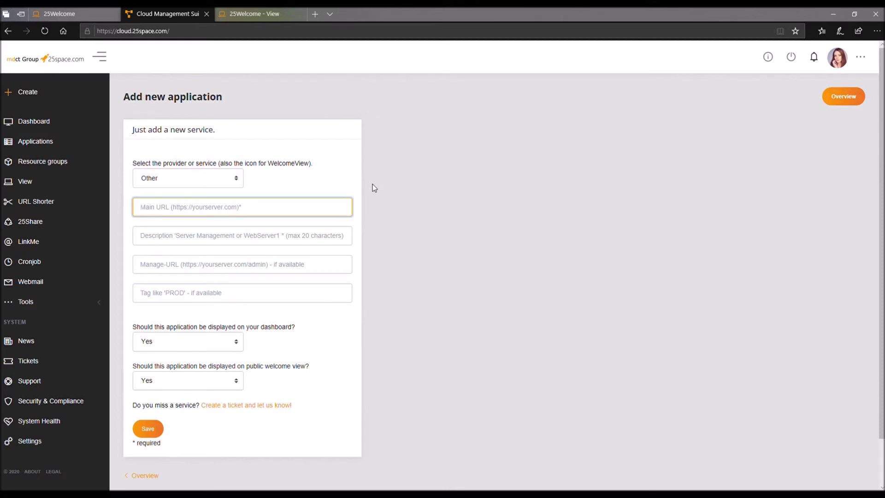
type("https://mycomp")
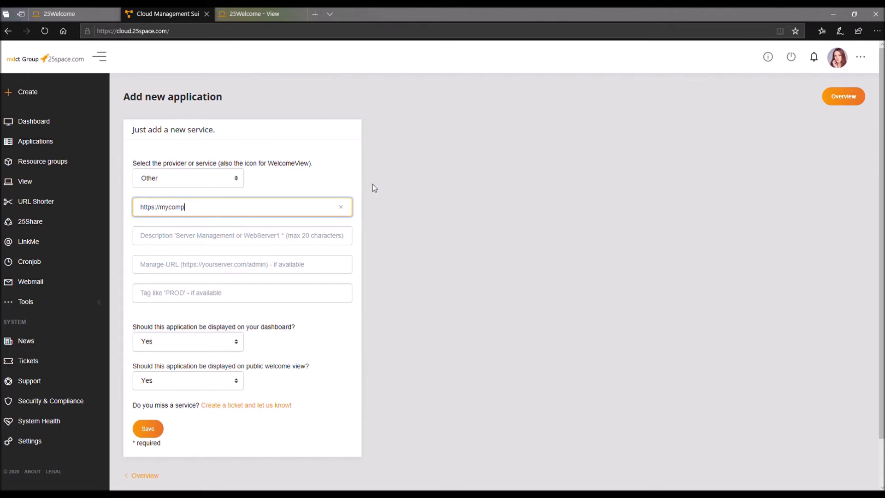
type("any.com/sap")
key("Tab")
type("S")
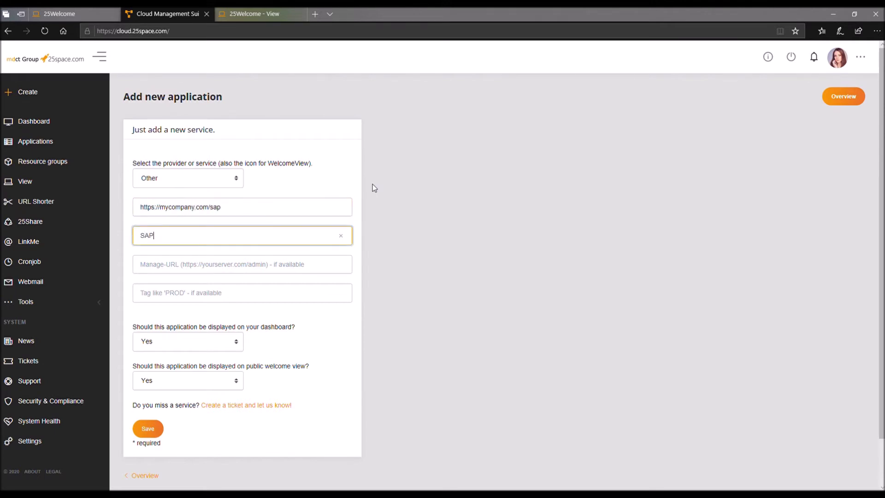
Step: Set the SAP application's dashboard display to No, save it and return to the View overview
scroll(361, 133, "down", 1)
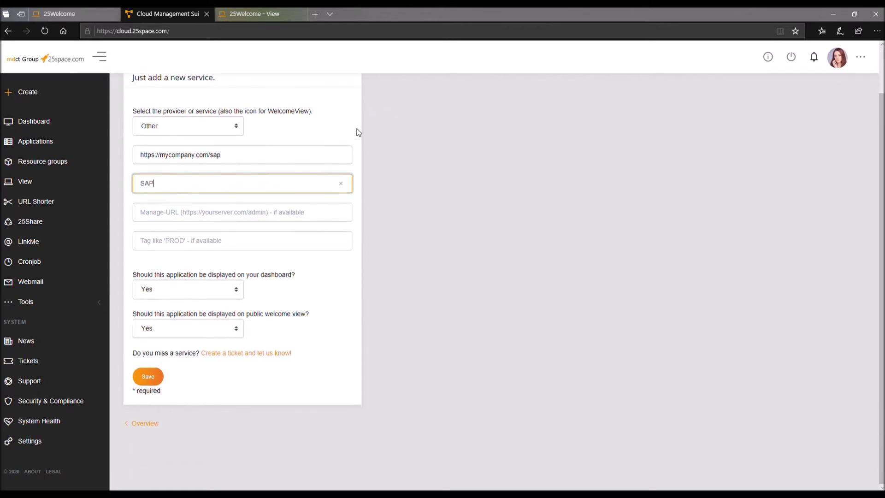
left_click(189, 332)
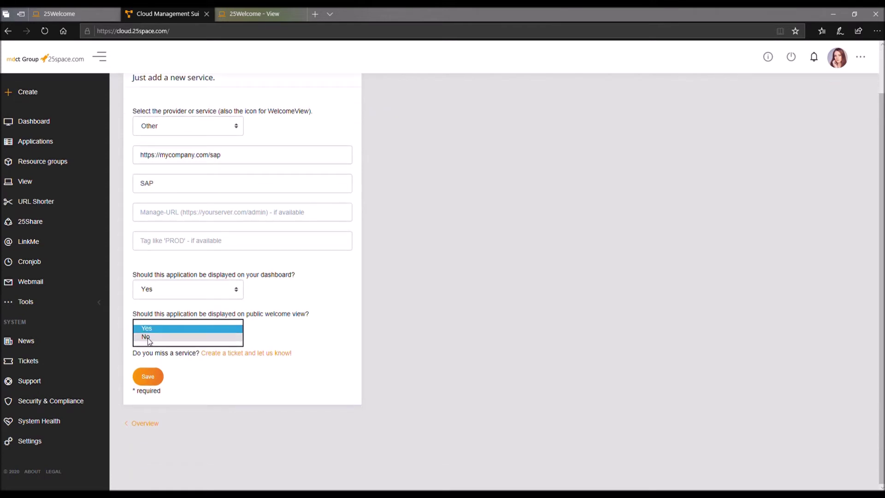
left_click(156, 286)
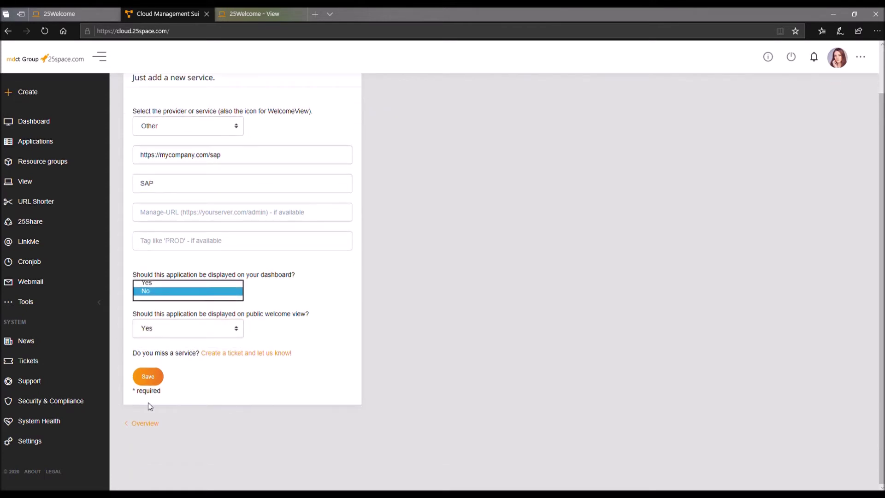
left_click(148, 376)
left_click(164, 174)
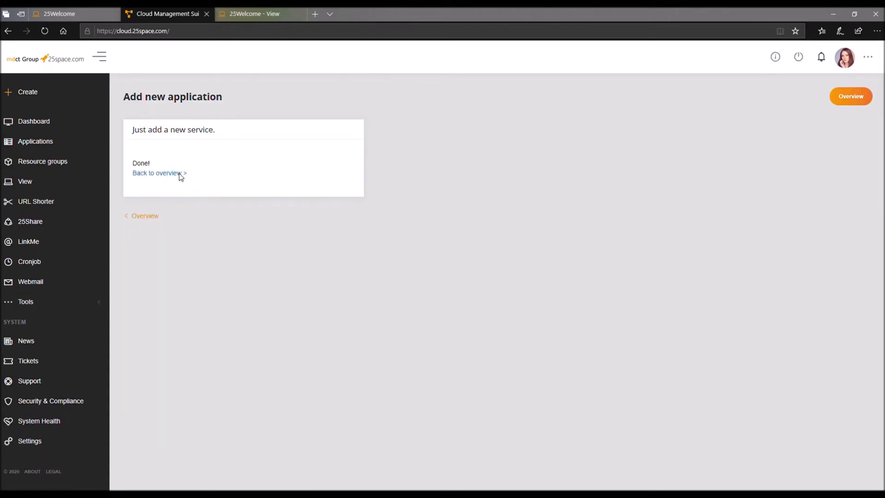
left_click(180, 176)
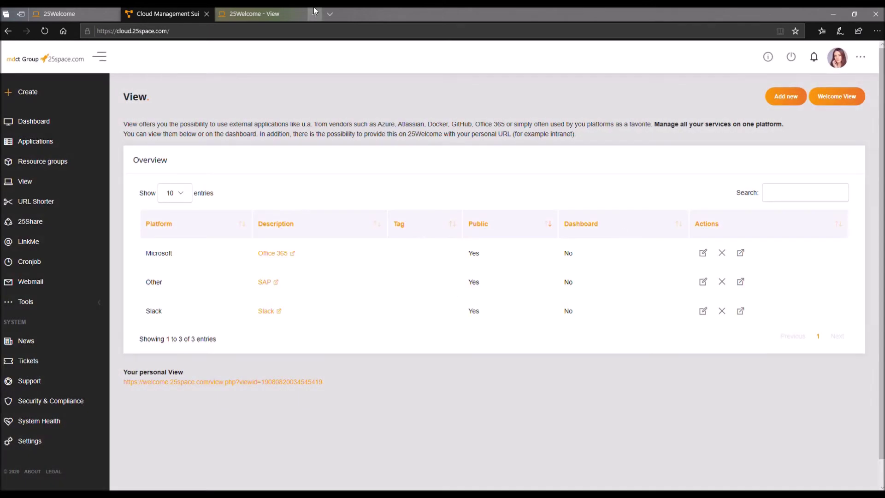
Step: Reload the public Welcome View to check the listed services, and return to the Cloud Management Suite
left_click(240, 13)
left_click(44, 30)
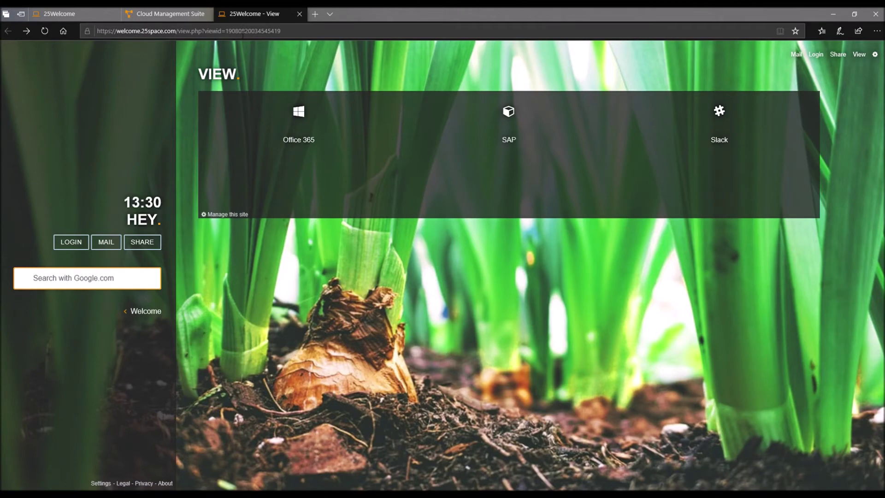
left_click(184, 14)
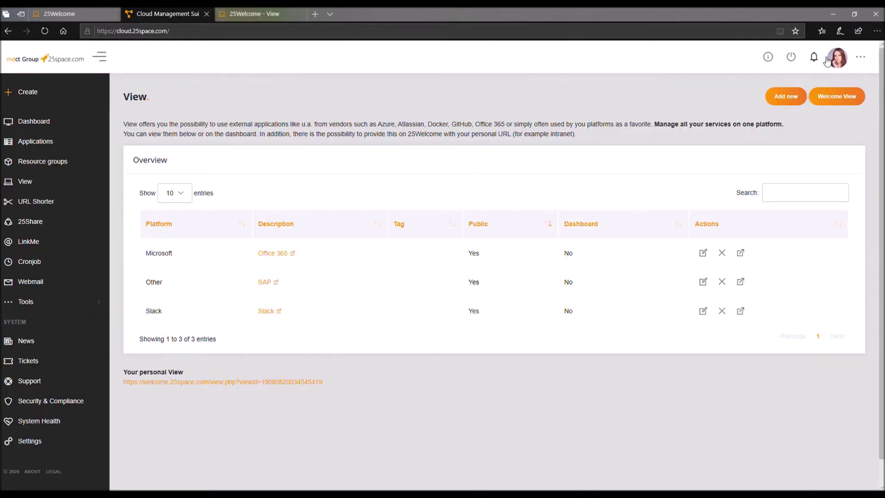
left_click(787, 99)
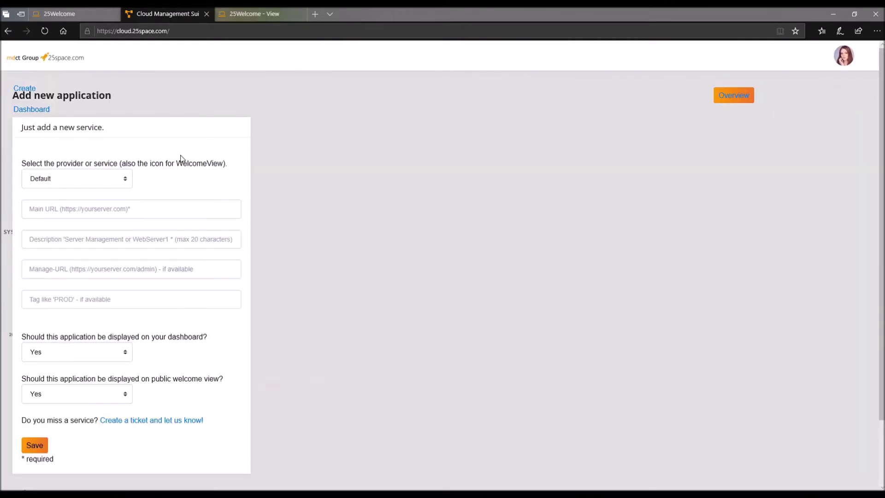
left_click(176, 178)
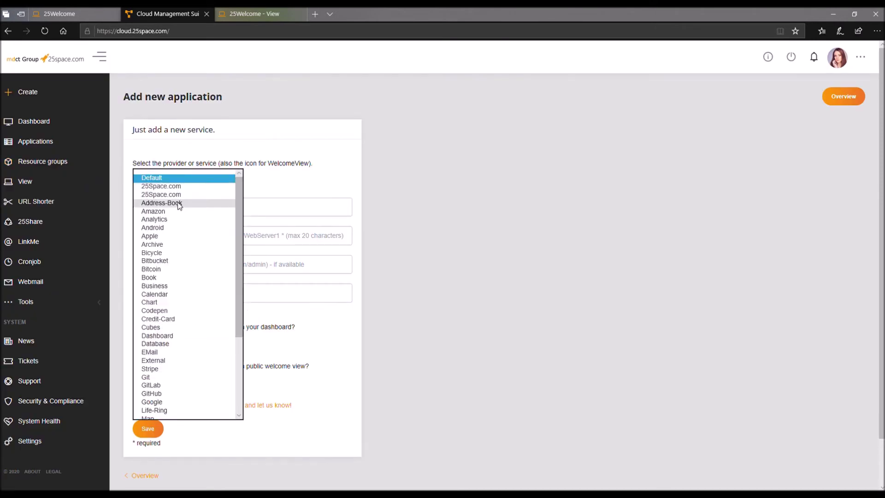
scroll(187, 245, "down", 1)
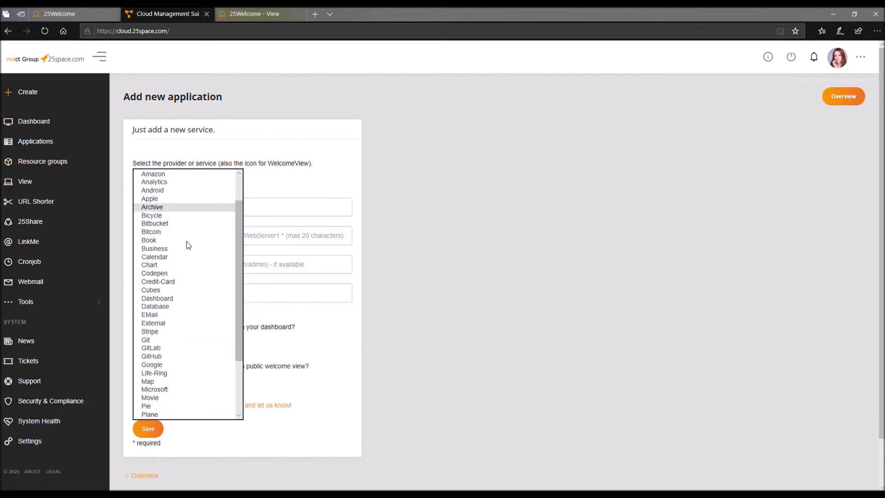
left_click_drag(238, 226, 239, 274)
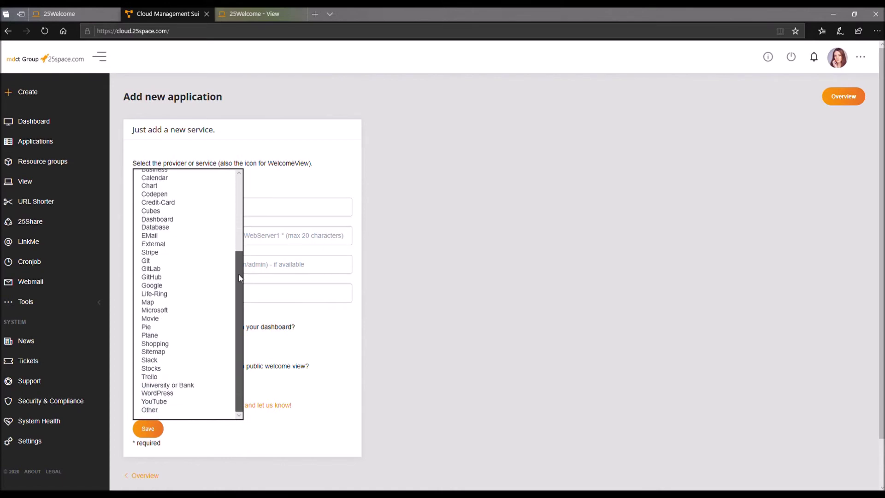
left_click(197, 275)
left_click(206, 208)
type("https://gi")
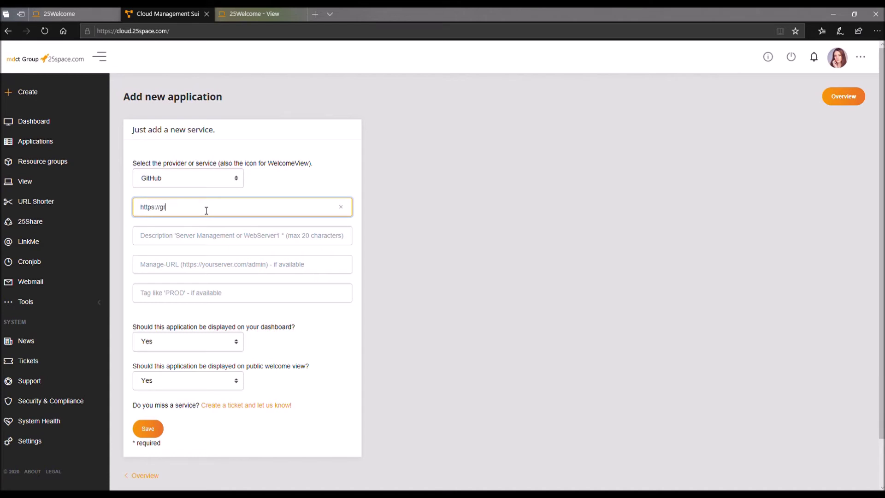
type("thub.com")
key("Tab")
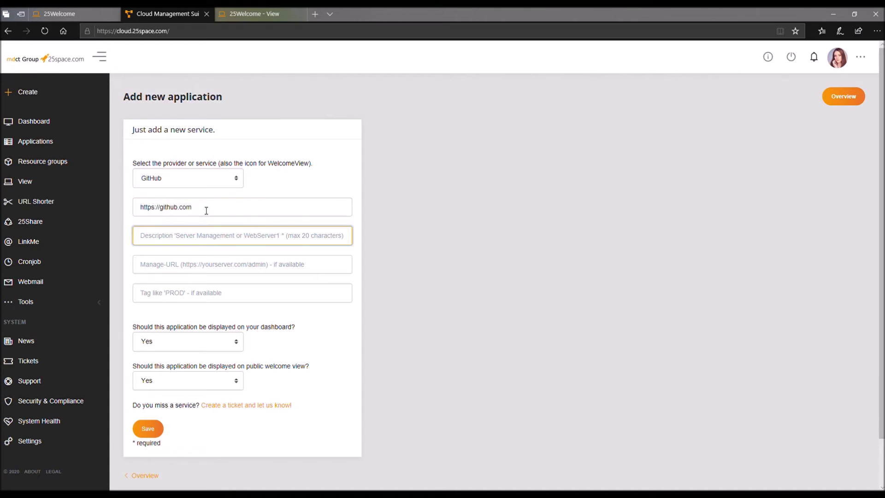
type("GitHu")
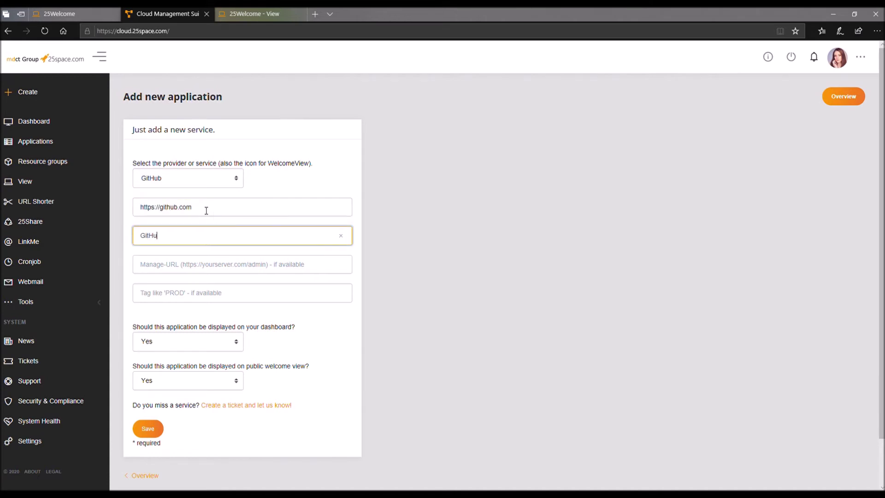
key("Tab")
key("Tab")
key("Tab")
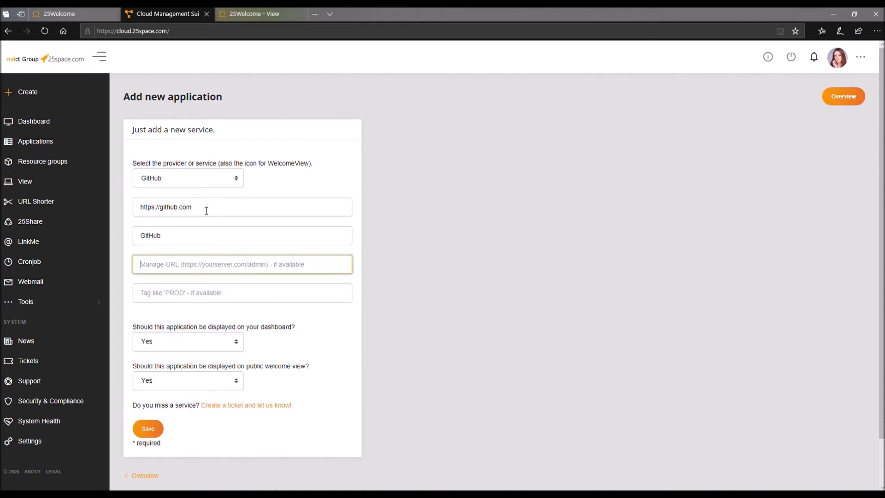
Step: Set the GitHub application's dashboard display to No, save it and return to the View overview
left_click(218, 348)
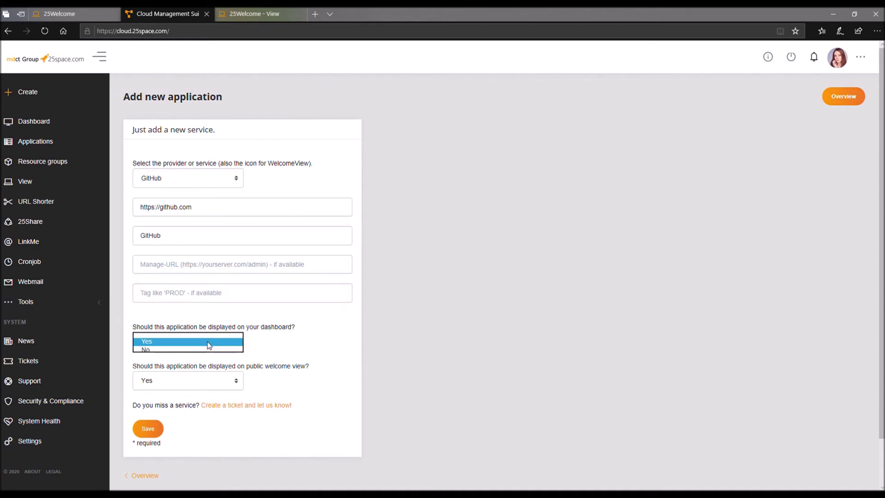
left_click(180, 351)
left_click(156, 424)
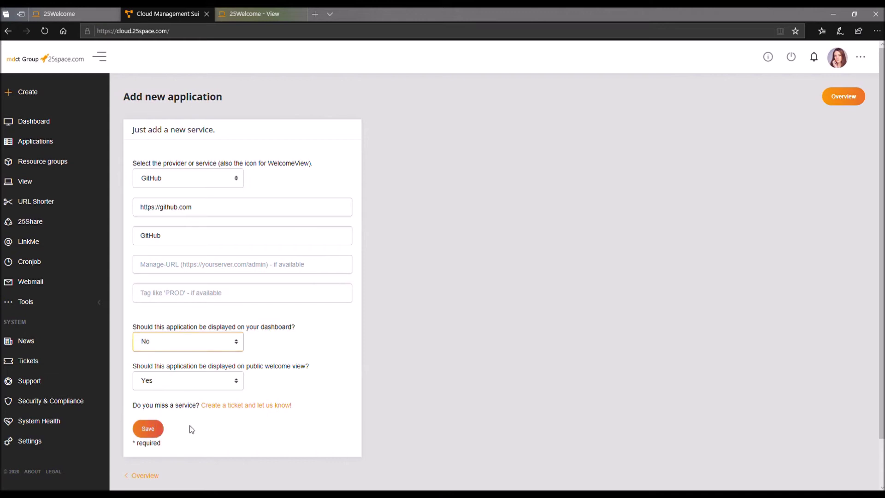
left_click(169, 173)
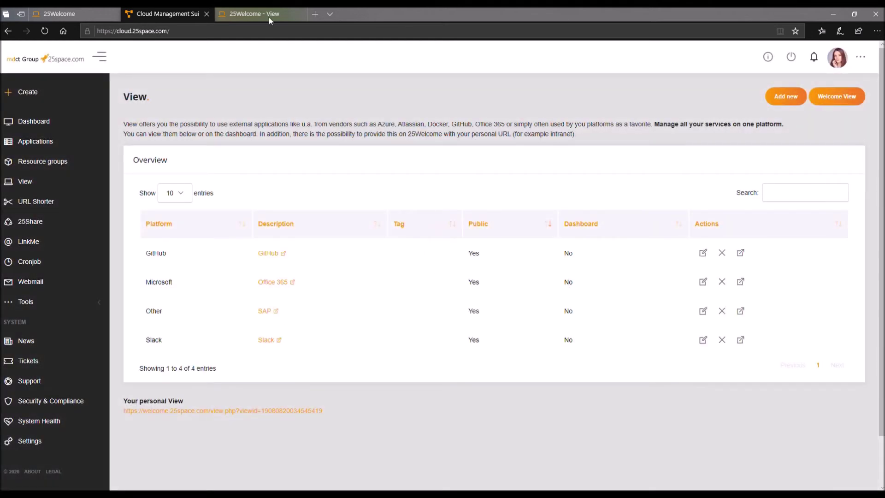
Step: Refresh the public Welcome View to check for the GitHub entry, and return to the View overview
left_click(269, 14)
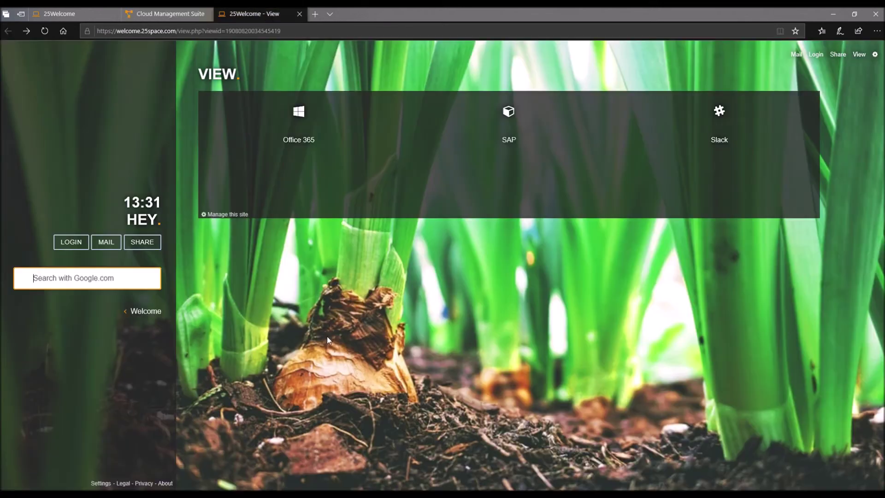
key("F5")
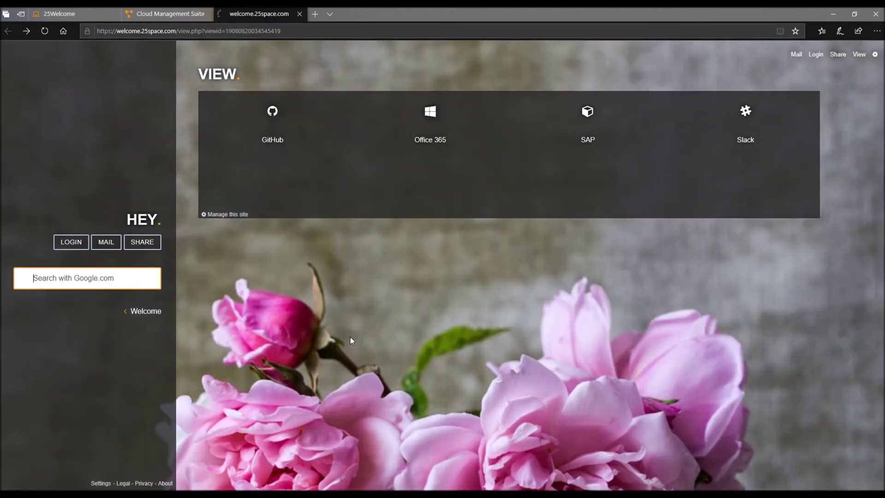
left_click(173, 10)
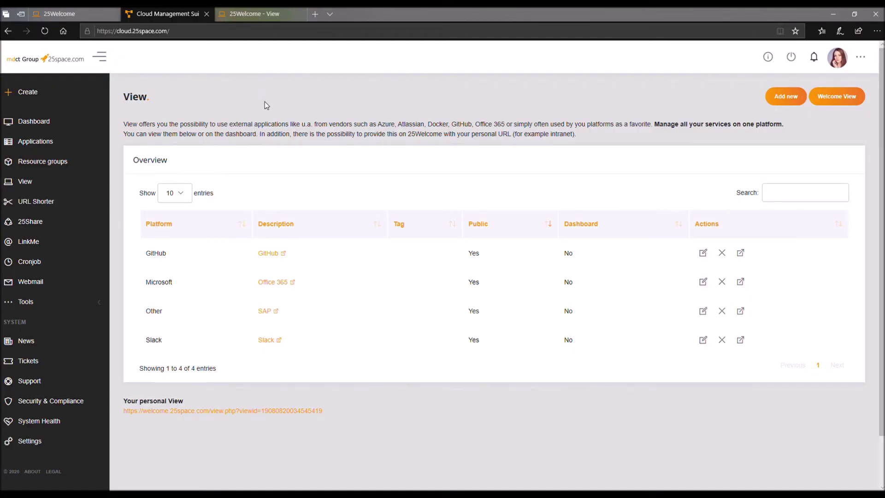
left_click(778, 101)
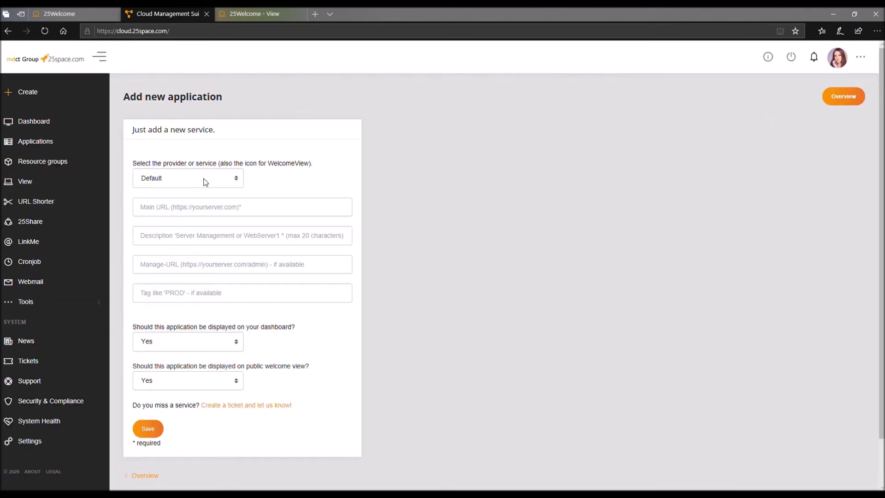
left_click(198, 183)
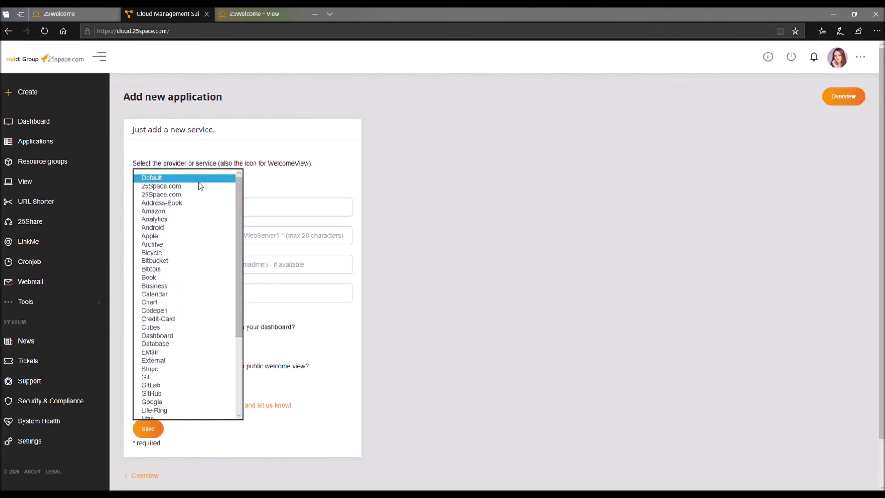
left_click(170, 212)
left_click(178, 214)
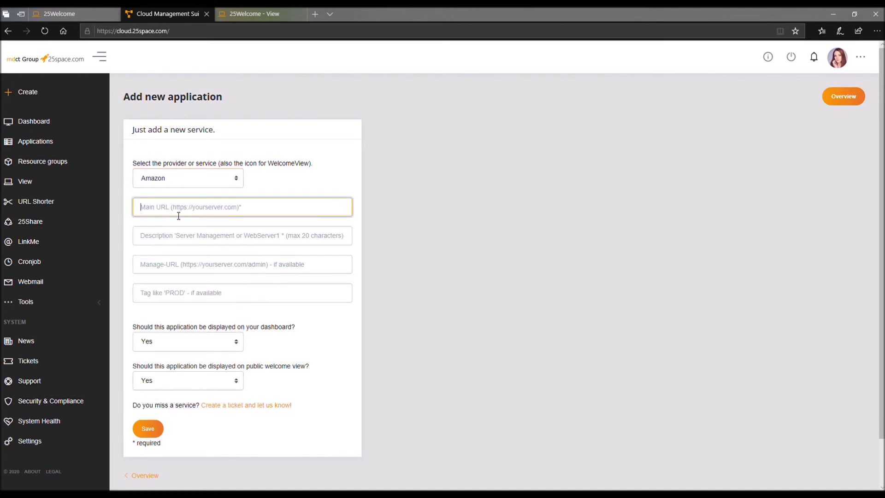
type("https://aws.amazon.com")
key("Tab")
type("AW")
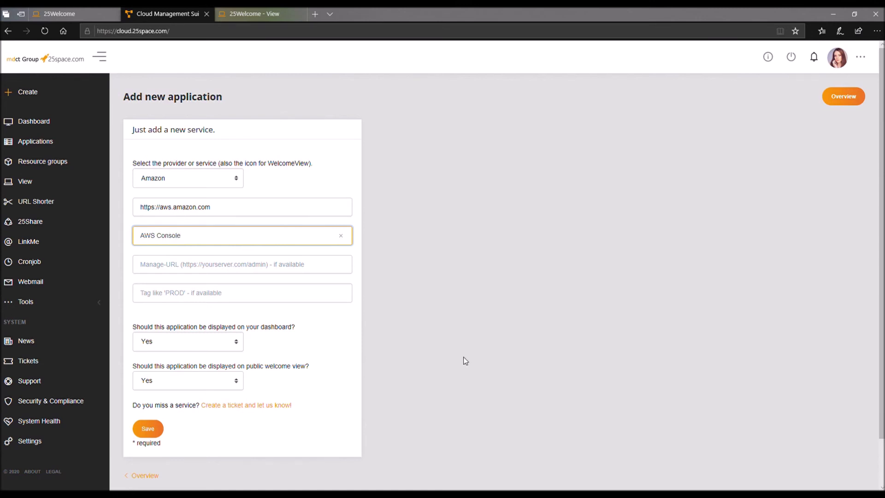
Step: Keep the AWS Console's dashboard display at Yes, set its public welcome view display to No, and save it, returning to the overview
left_click_drag(232, 327, 277, 330)
left_click(215, 340)
left_click(178, 340)
left_click_drag(160, 366, 307, 366)
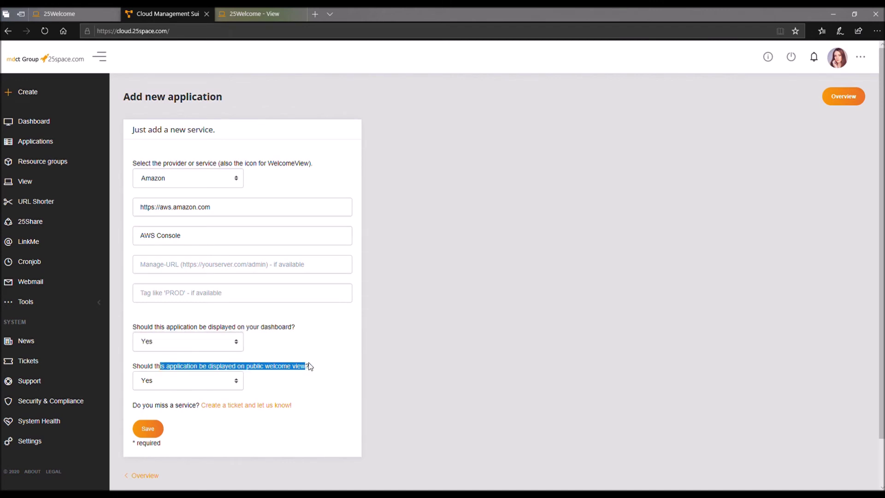
left_click(203, 380)
left_click(180, 393)
left_click(147, 426)
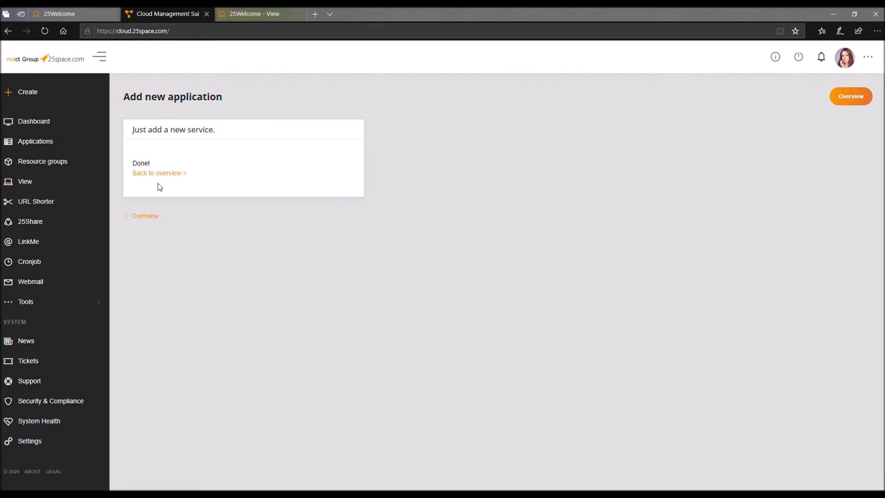
left_click(164, 175)
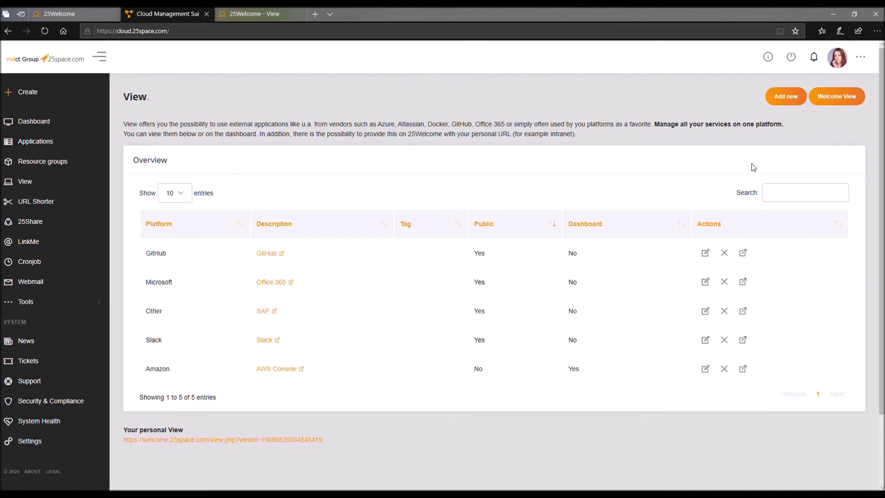
left_click(786, 98)
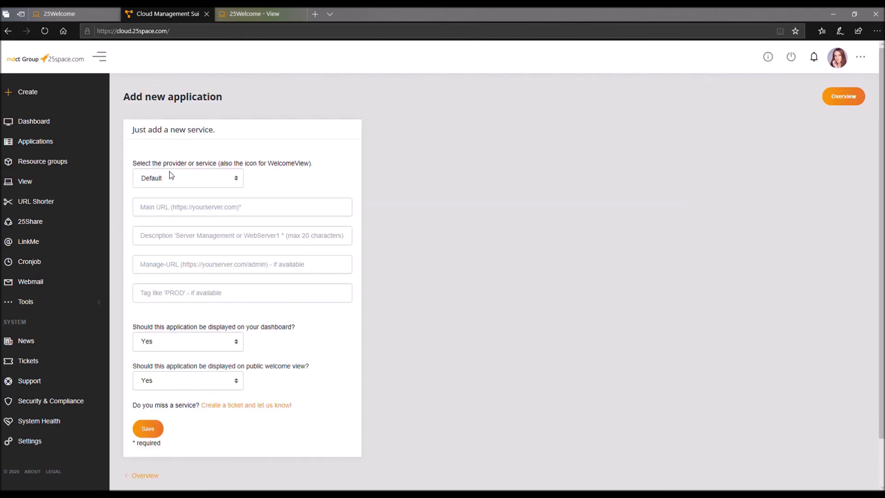
left_click(161, 175)
key("g")
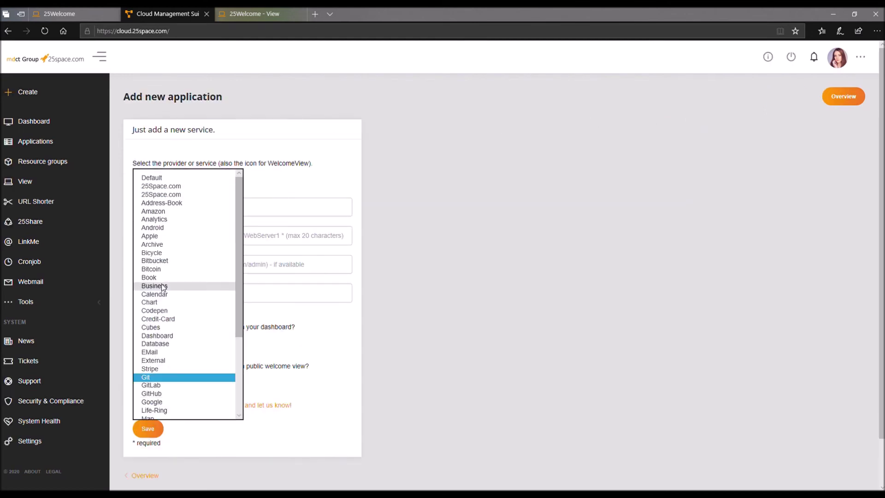
left_click(154, 401)
left_click(170, 207)
type("https://cloud.google.com")
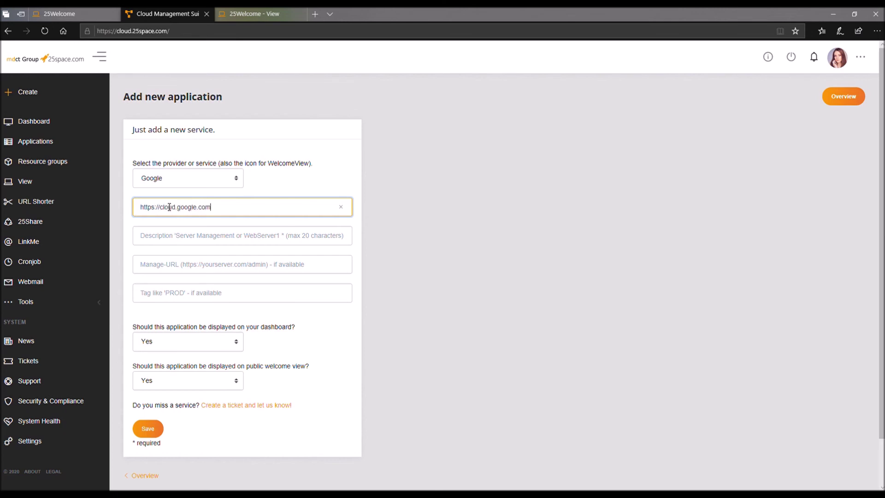
key("Tab")
type("G")
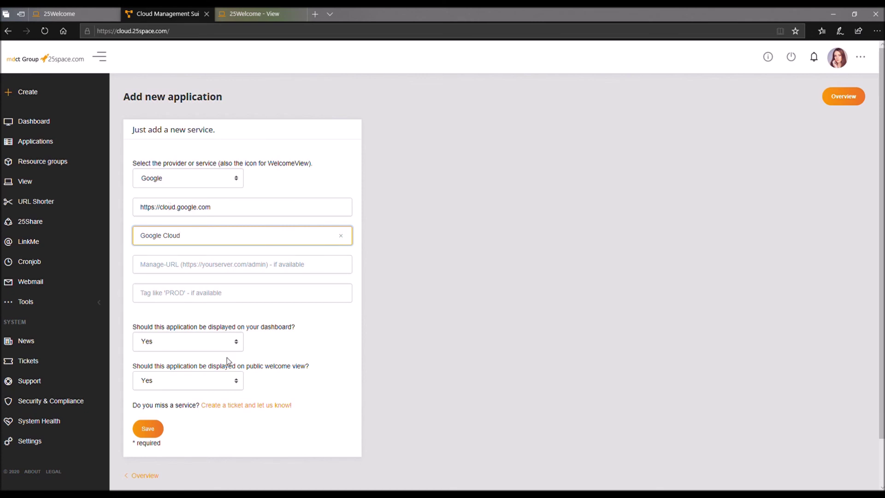
Step: Set the Google Cloud application's public welcome view display to No, save it and return to the View overview
left_click(203, 380)
left_click(183, 385)
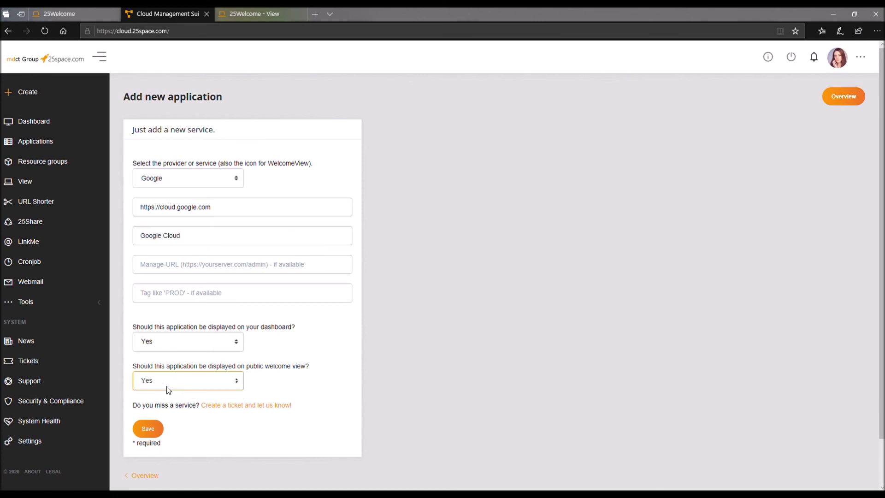
left_click(168, 386)
left_click(148, 388)
left_click(146, 426)
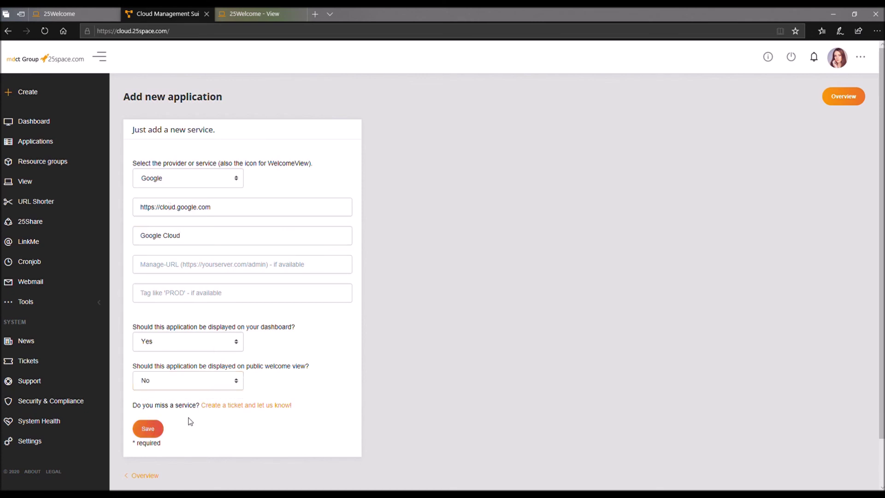
left_click(174, 177)
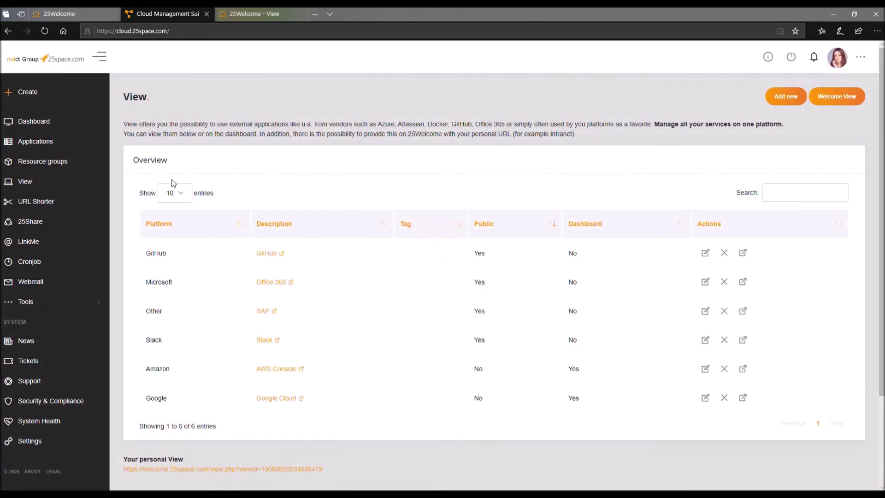
Step: Sort the View overview by dashboard display, and reload the public Welcome View to check which services it lists
left_click(584, 225)
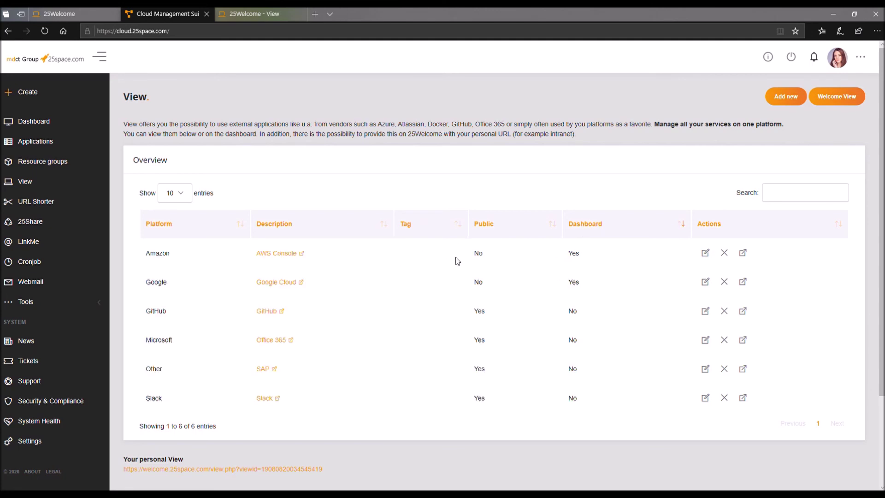
left_click(251, 14)
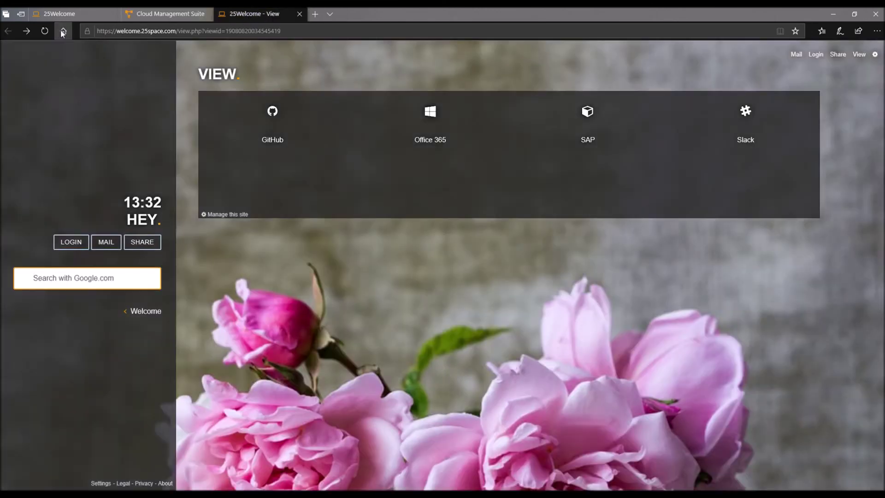
left_click(44, 30)
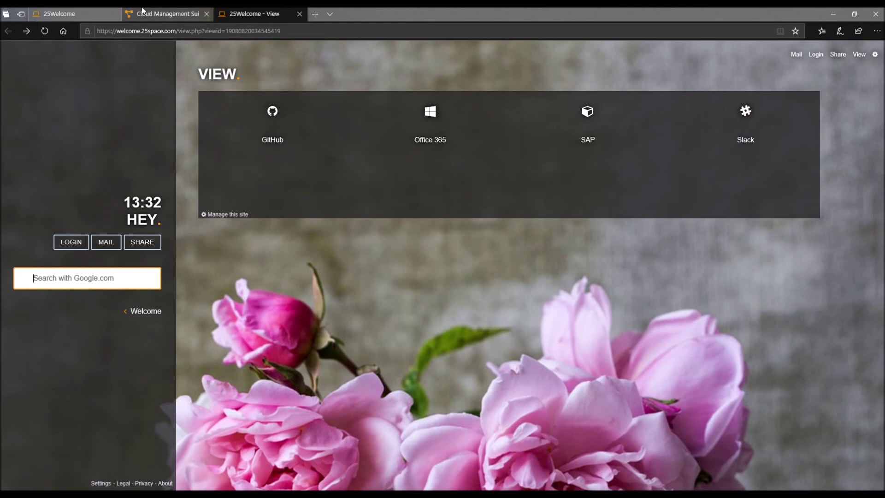
left_click(142, 11)
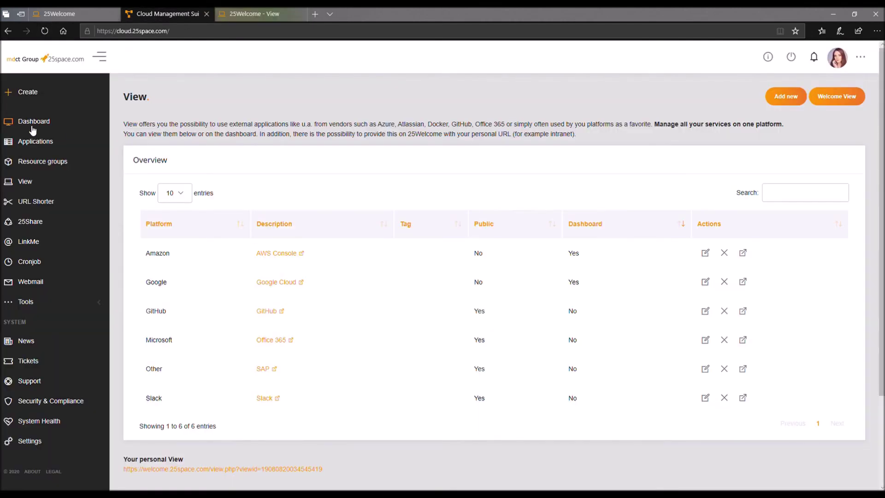
Step: Examine the View section of the dashboard for the new services, and open the View overview from it
left_click(41, 165)
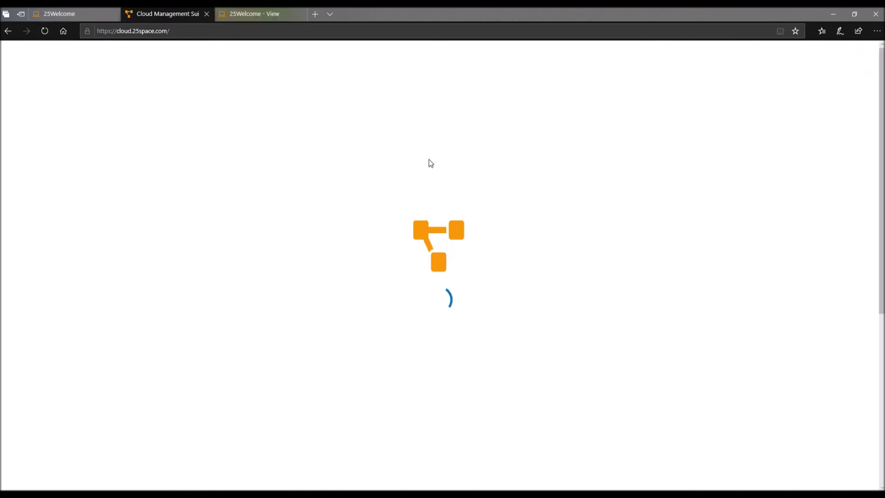
scroll(433, 158, "down", 4)
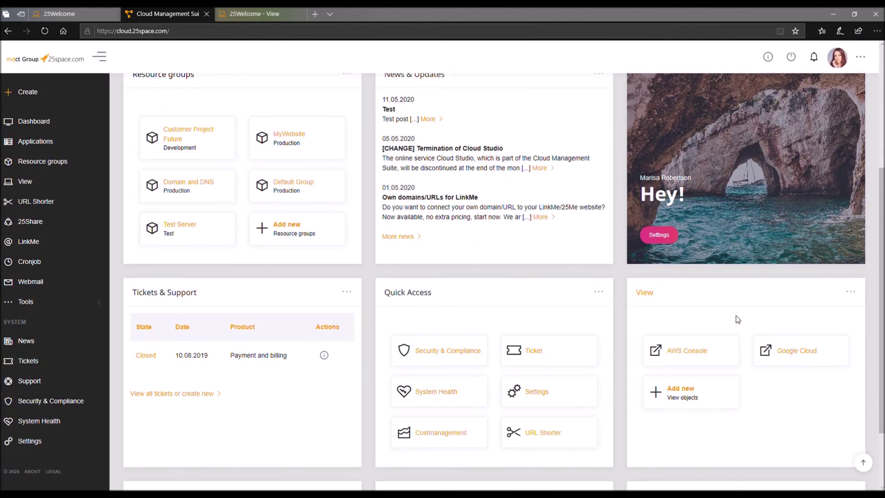
left_click(850, 291)
left_click(845, 318)
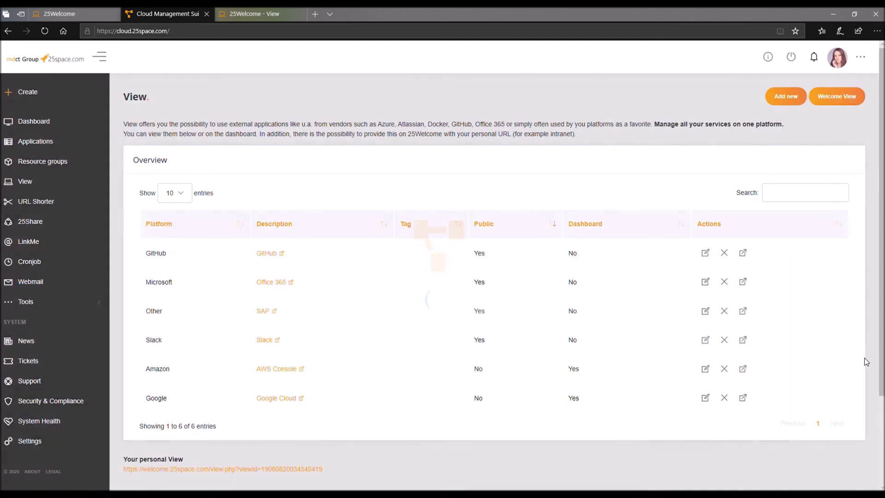
Step: Open the Welcome View from the View overview to examine its public services, and return to the suite
left_click(821, 103)
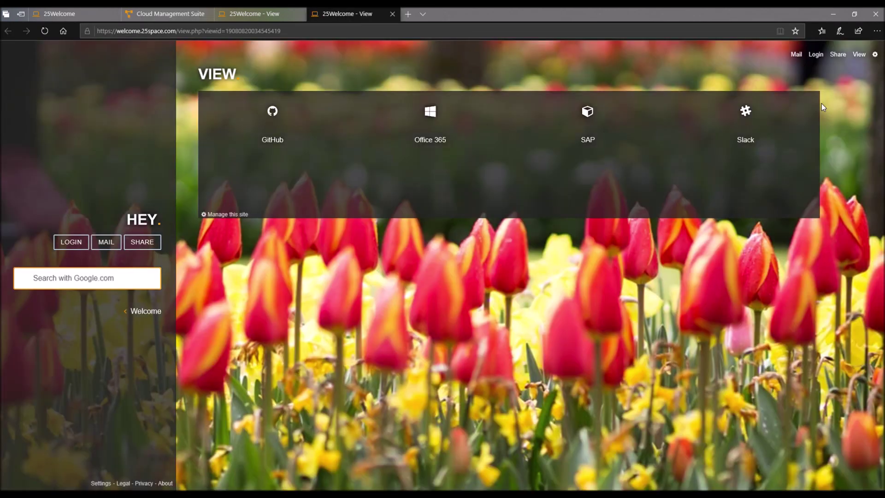
left_click(147, 15)
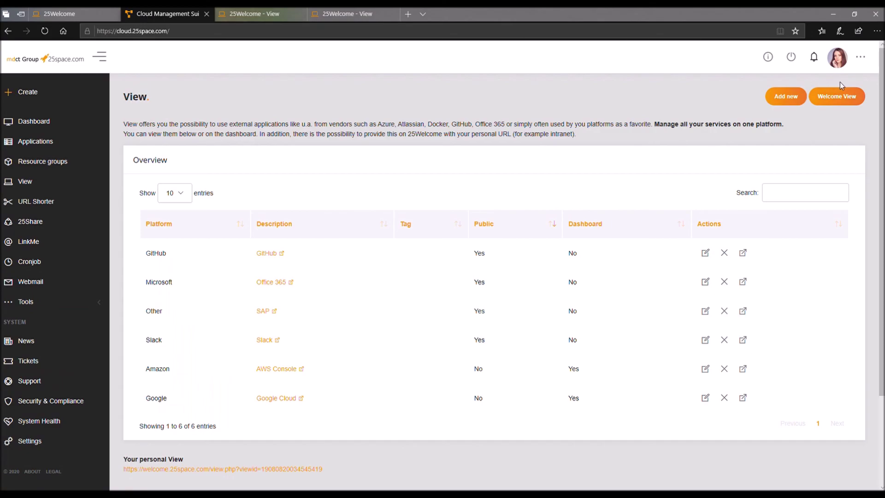